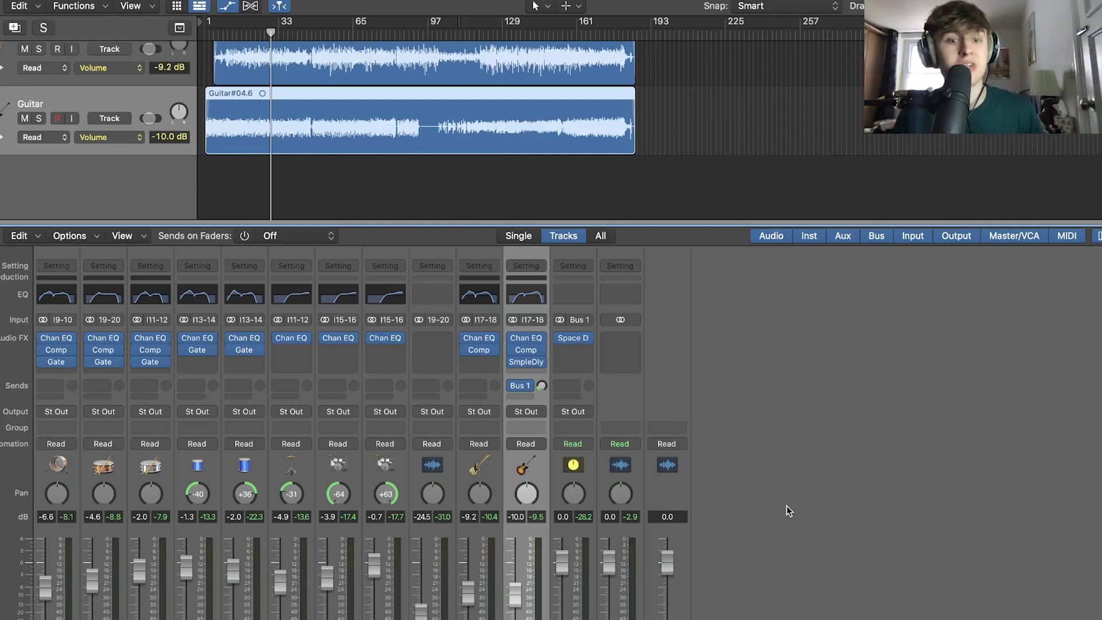
# Play the song from the start and lower the kick fader to -9.0 dB and the two snare faders to -5.8 and -4.3 dB.
pyautogui.press('Return')
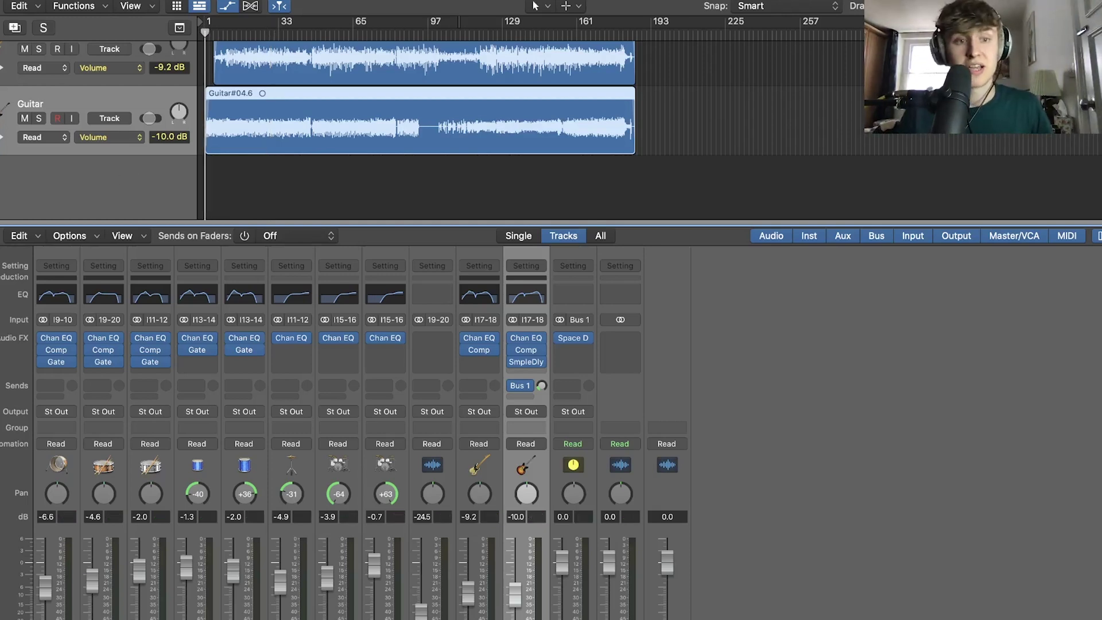
pyautogui.press('space')
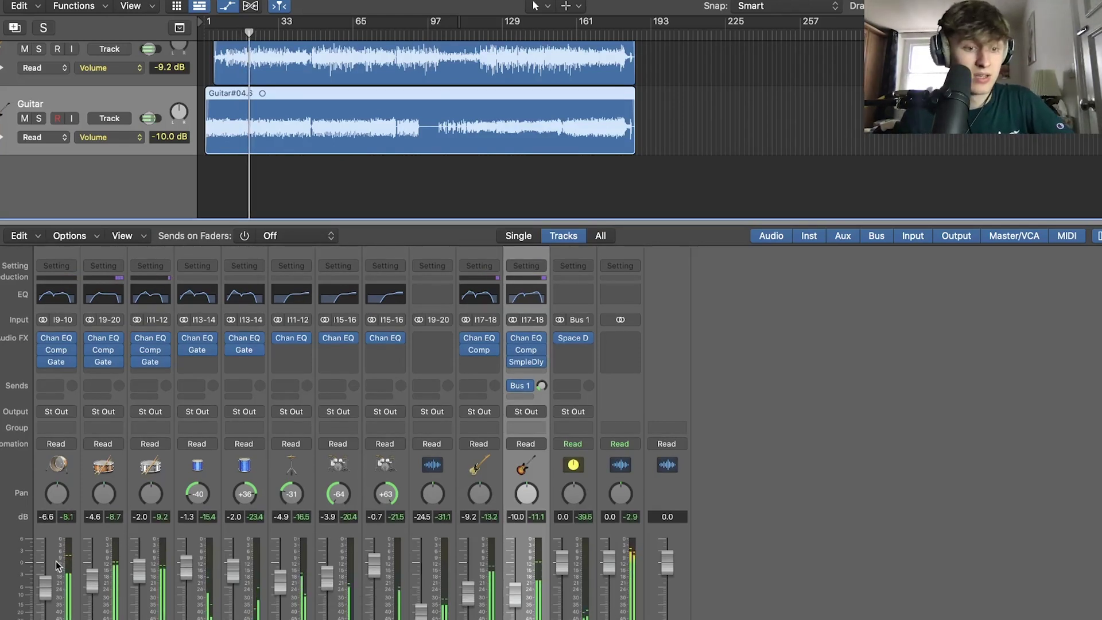
pyautogui.moveTo(49, 597); pyautogui.dragTo(49, 603)
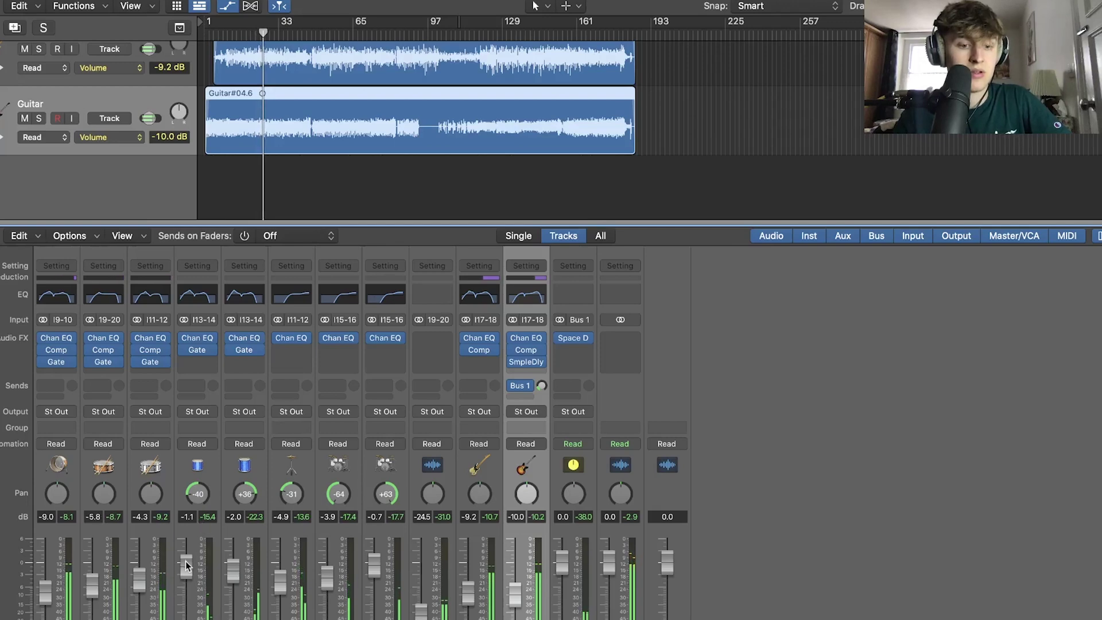
# Set the Tom1 fader to -0.8 dB, Tom2 to -3.3 dB, HH to -4.6 dB, and the left and right overheads to -0.7 and 3.4 dB.
pyautogui.scroll(10, 347, 179)
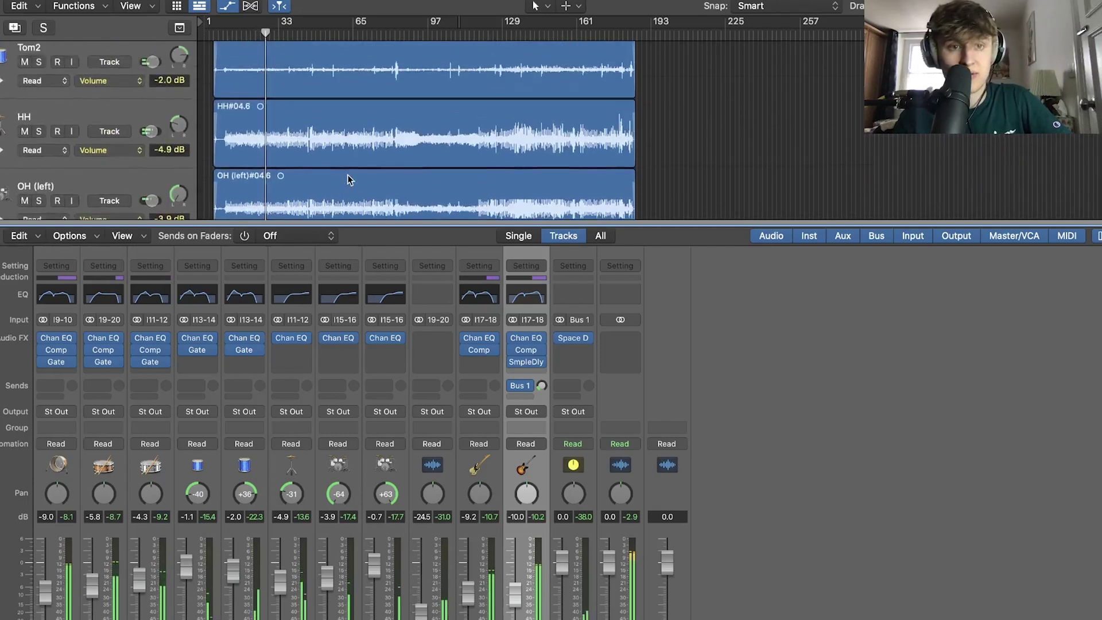
pyautogui.scroll(1, 347, 179)
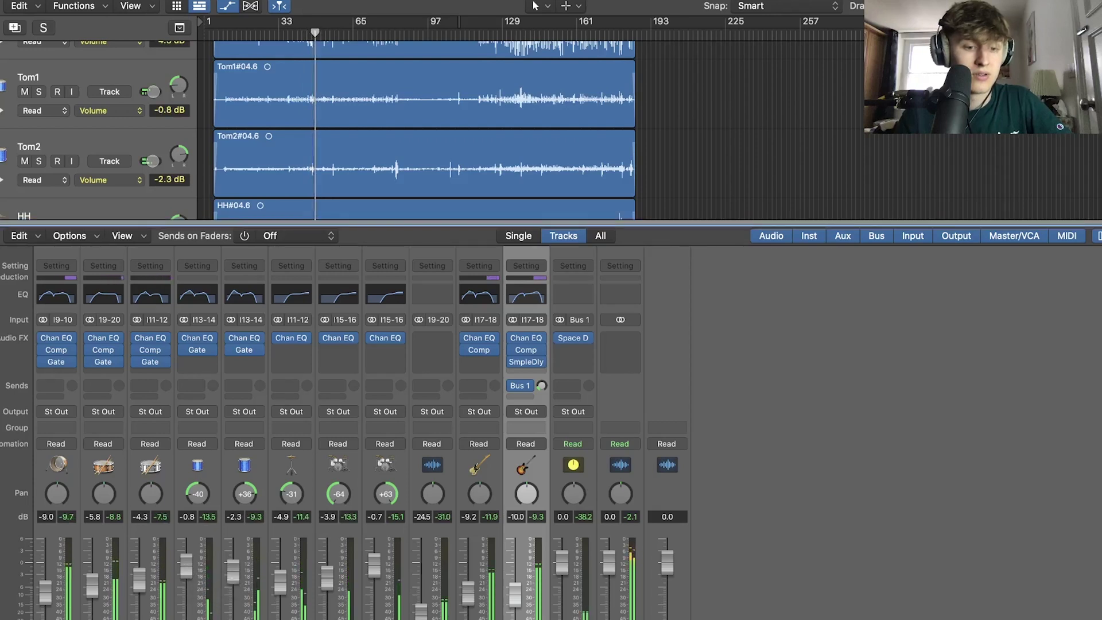
pyautogui.moveTo(281, 585); pyautogui.dragTo(282, 582)
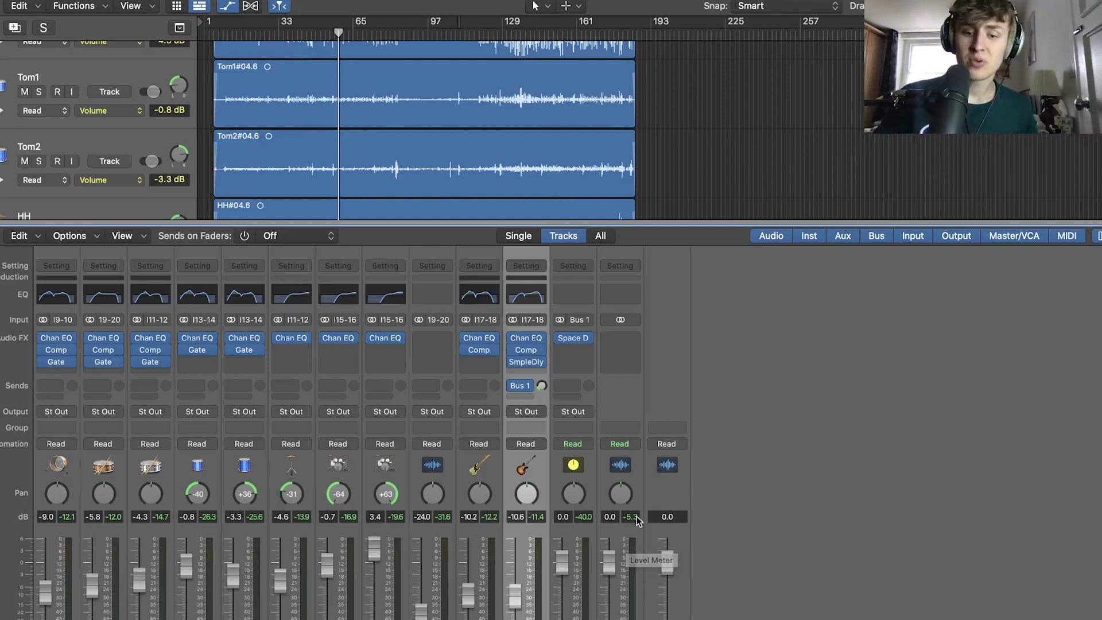
# Insert an Adaptive Limiter in the first audio effect slot of the Stereo Out channel.
pyautogui.click(617, 339)
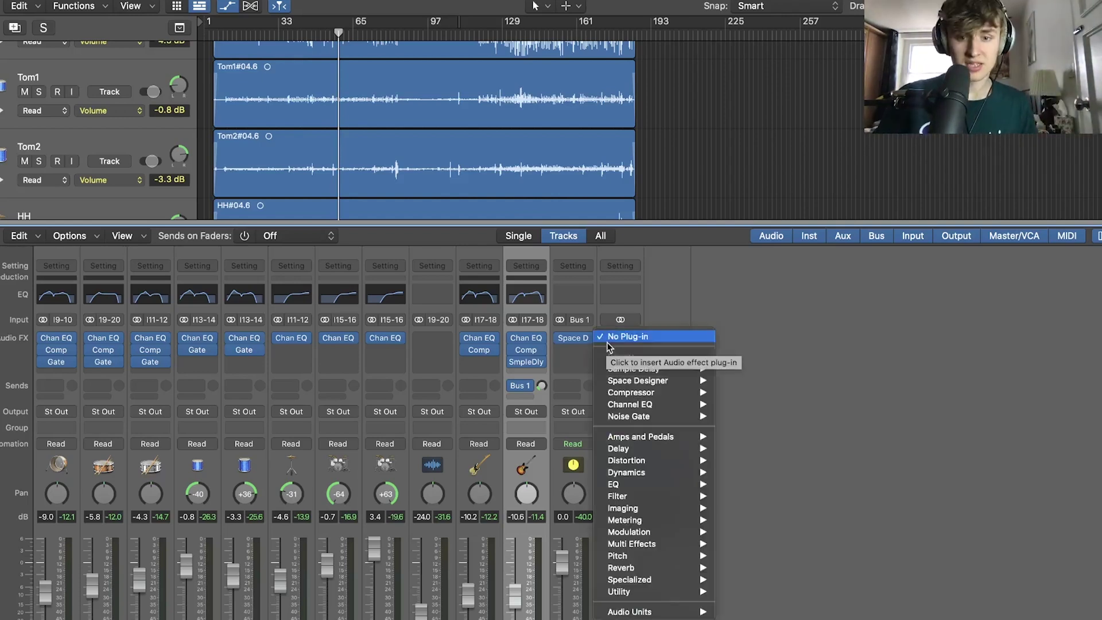
pyautogui.moveTo(670, 476)
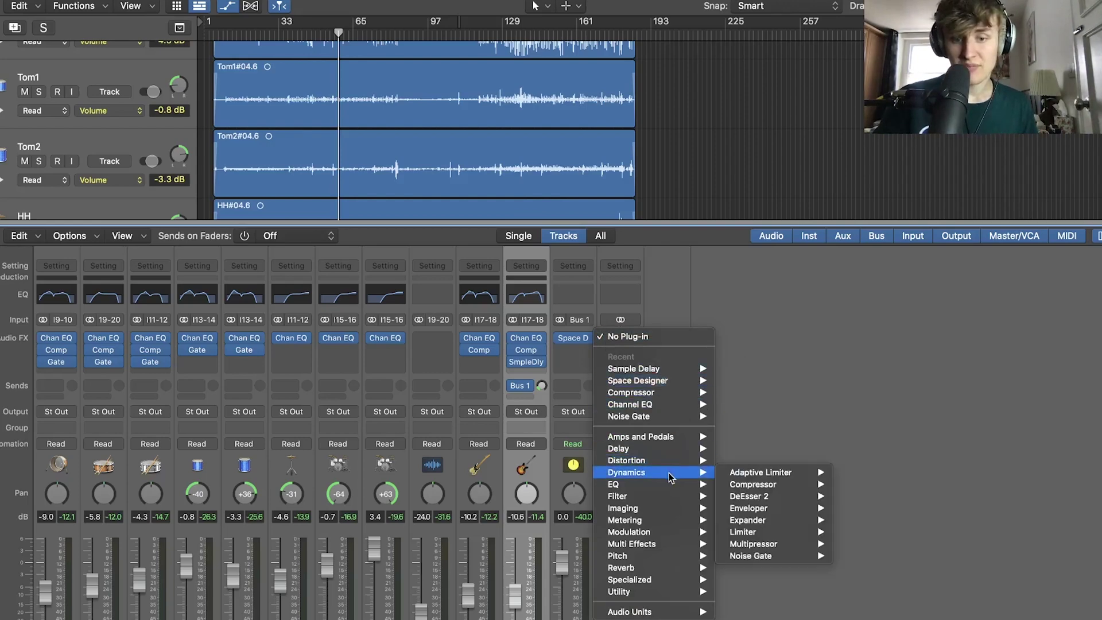
pyautogui.moveTo(786, 471)
pyautogui.click(849, 475)
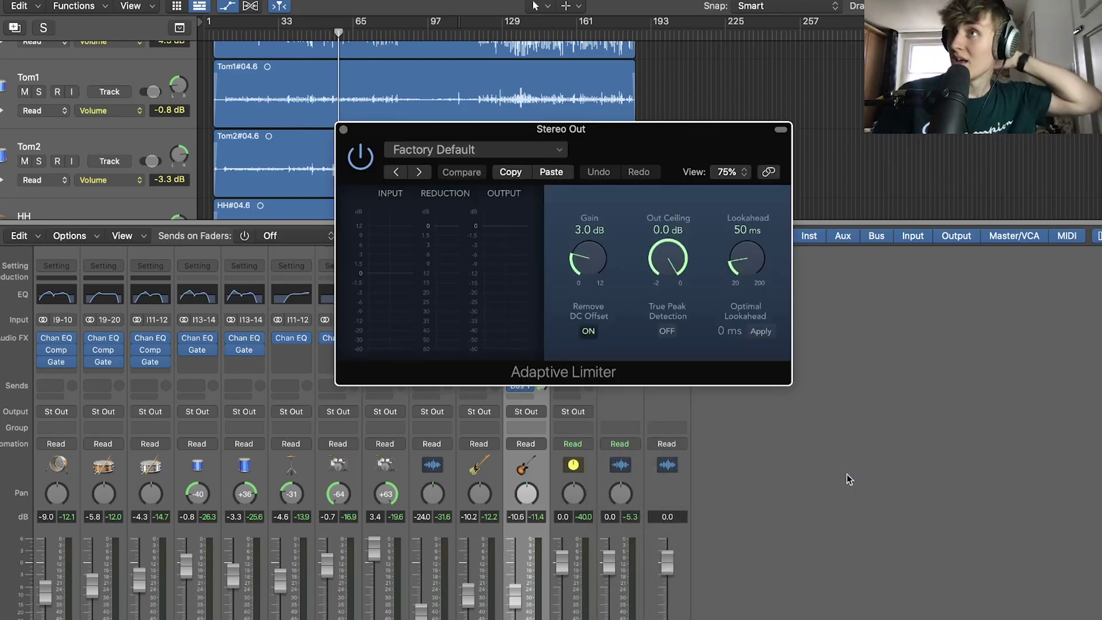
# Enable True Peak Detection on the limiter, with gain at 0.0 dB and out ceiling at -2.0 dB, and check it during playback.
pyautogui.click(666, 332)
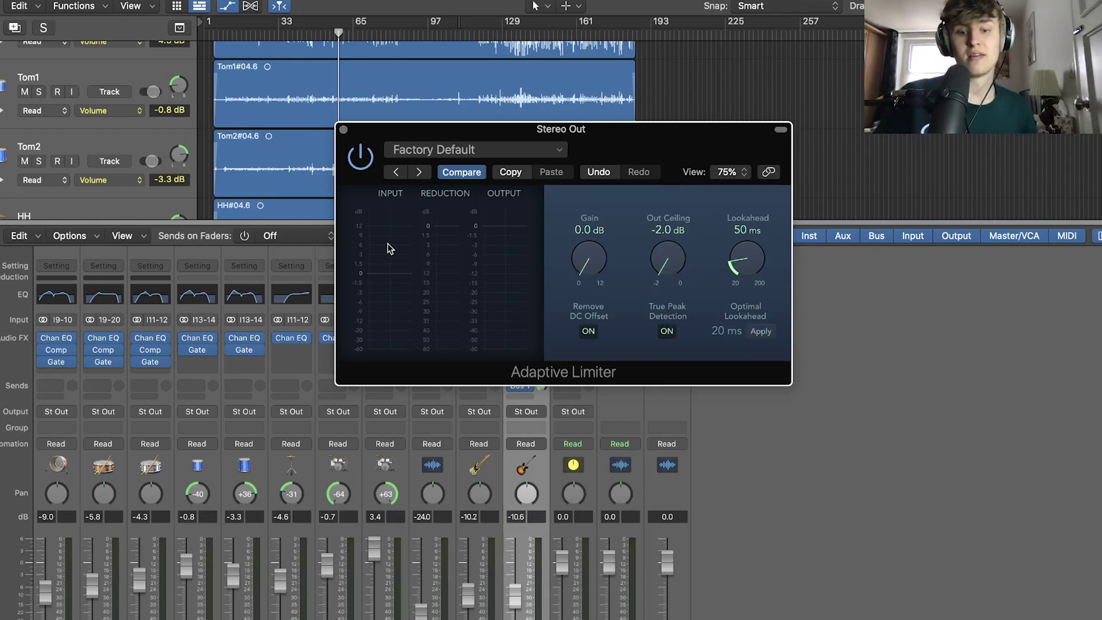
pyautogui.press('space')
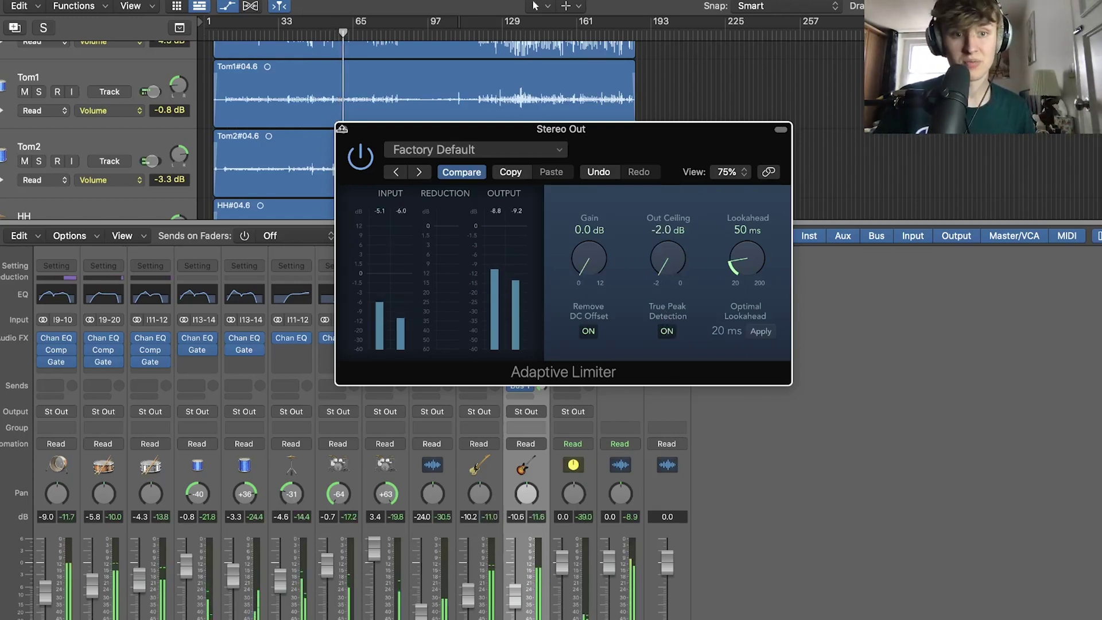
pyautogui.click(342, 129)
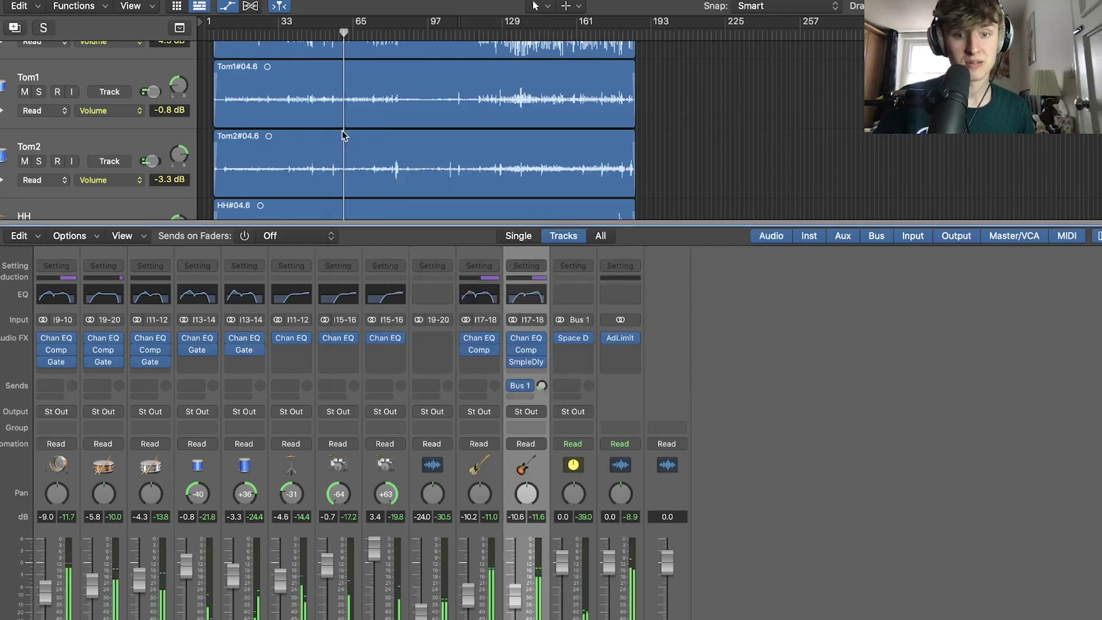
# Insert a Compressor after the Adaptive Limiter on the Stereo Out channel.
pyautogui.click(630, 351)
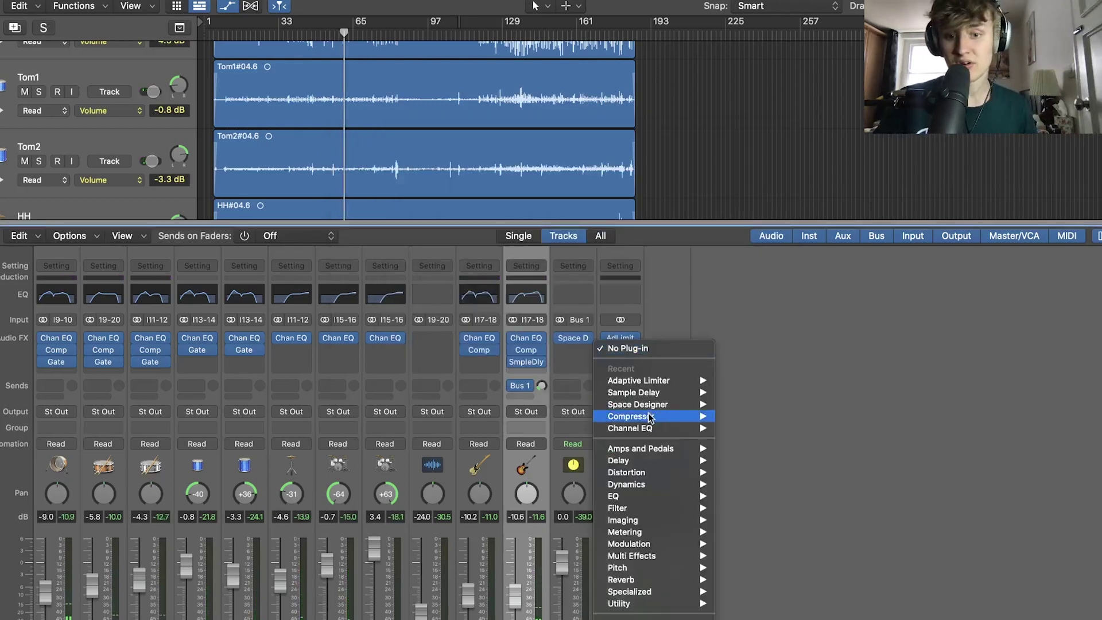
pyautogui.moveTo(650, 417)
pyautogui.click(735, 417)
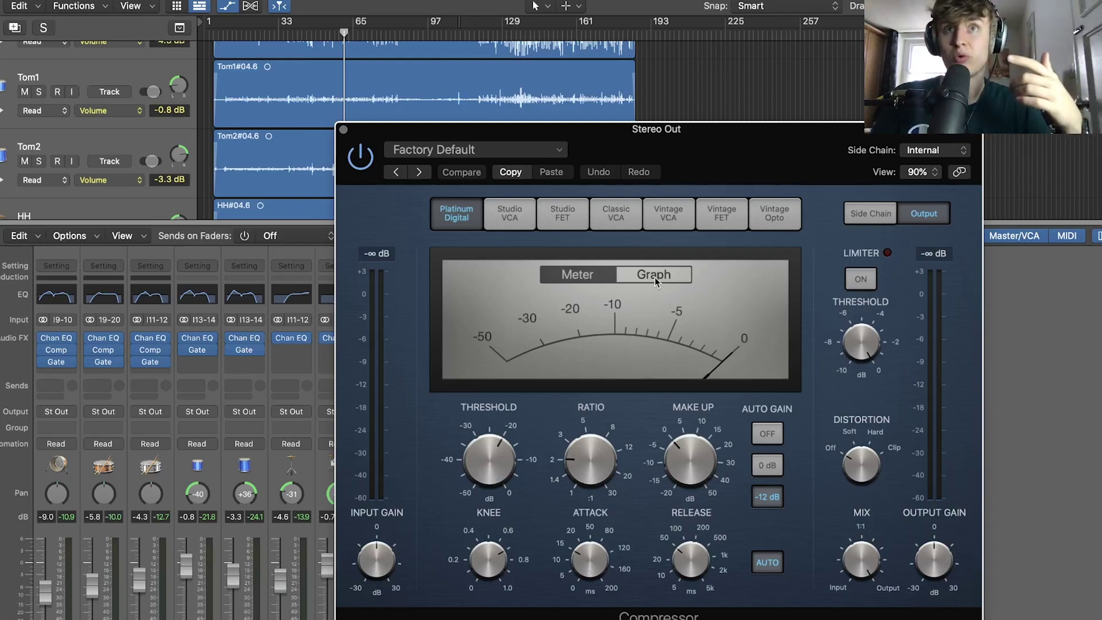
# Raise the compressor's ratio slightly and set its threshold to -24.0 dB while the mix plays.
pyautogui.press('space')
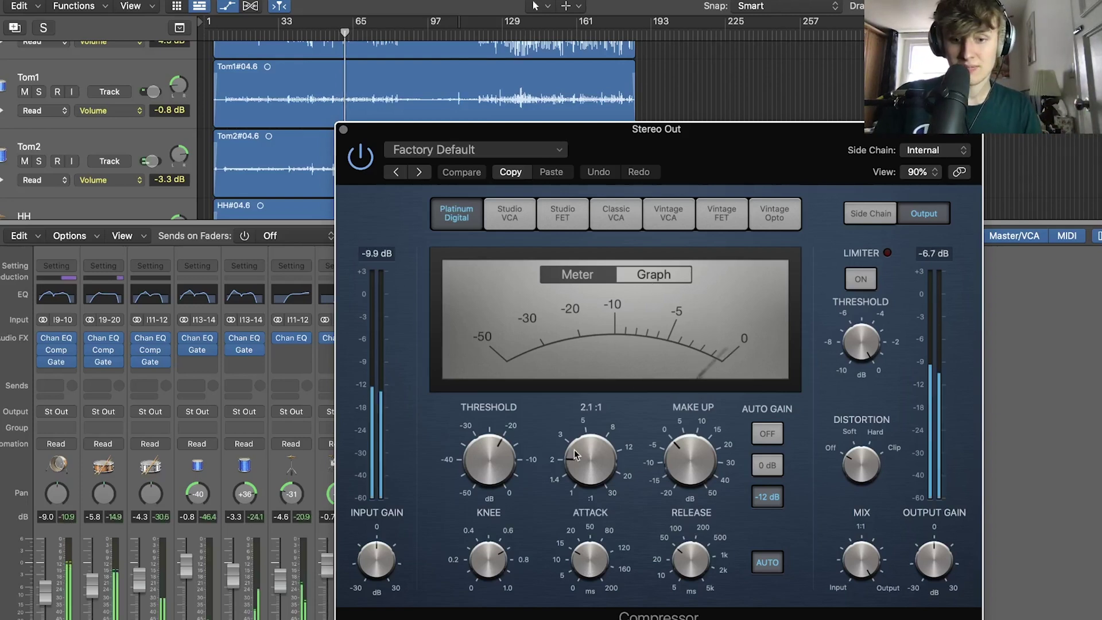
pyautogui.moveTo(570, 454); pyautogui.dragTo(570, 443)
pyautogui.moveTo(508, 458); pyautogui.dragTo(507, 463)
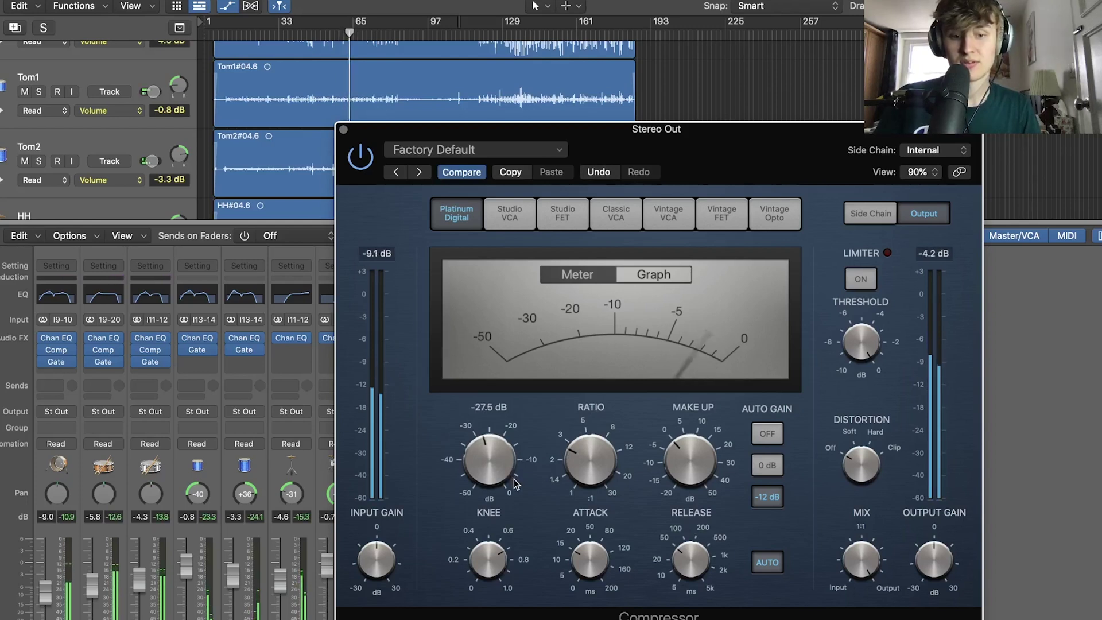
pyautogui.moveTo(508, 469); pyautogui.dragTo(507, 469)
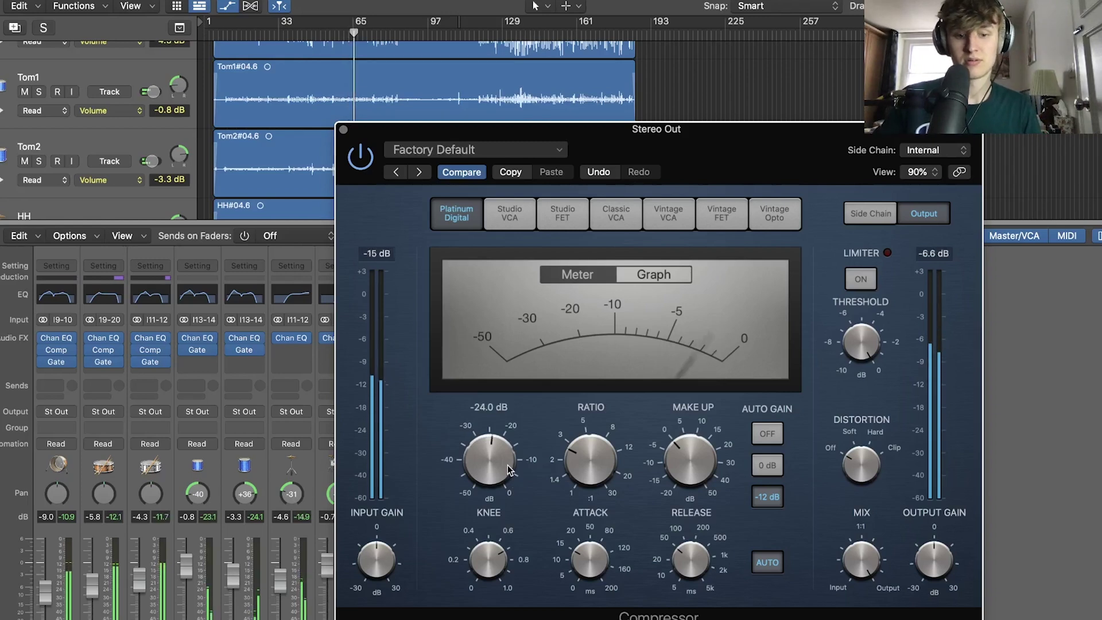
pyautogui.moveTo(587, 450)
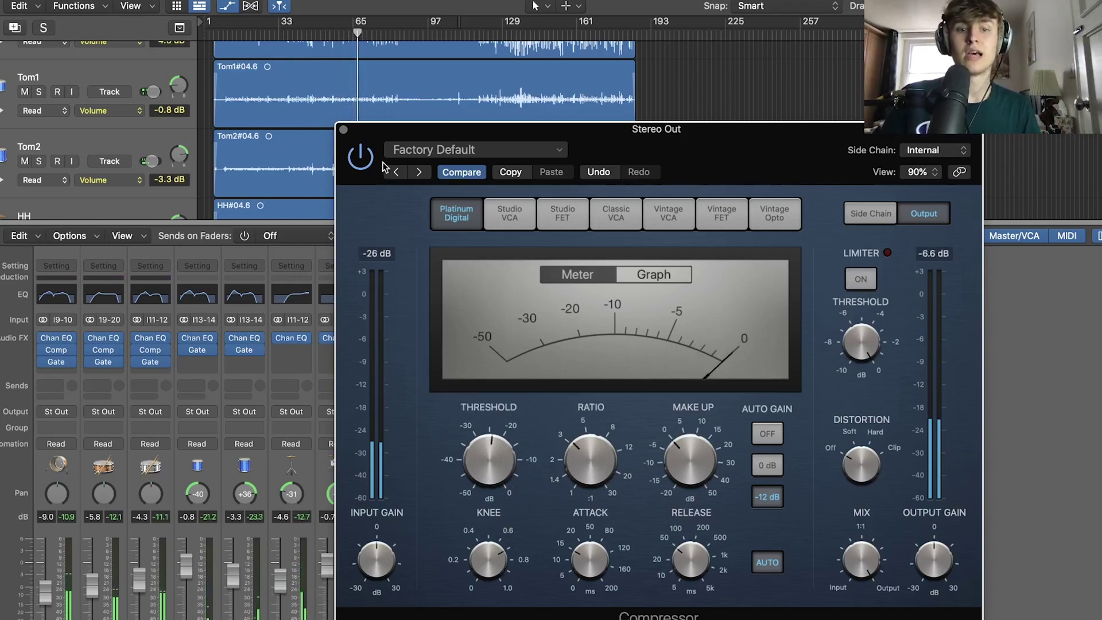
pyautogui.click(343, 130)
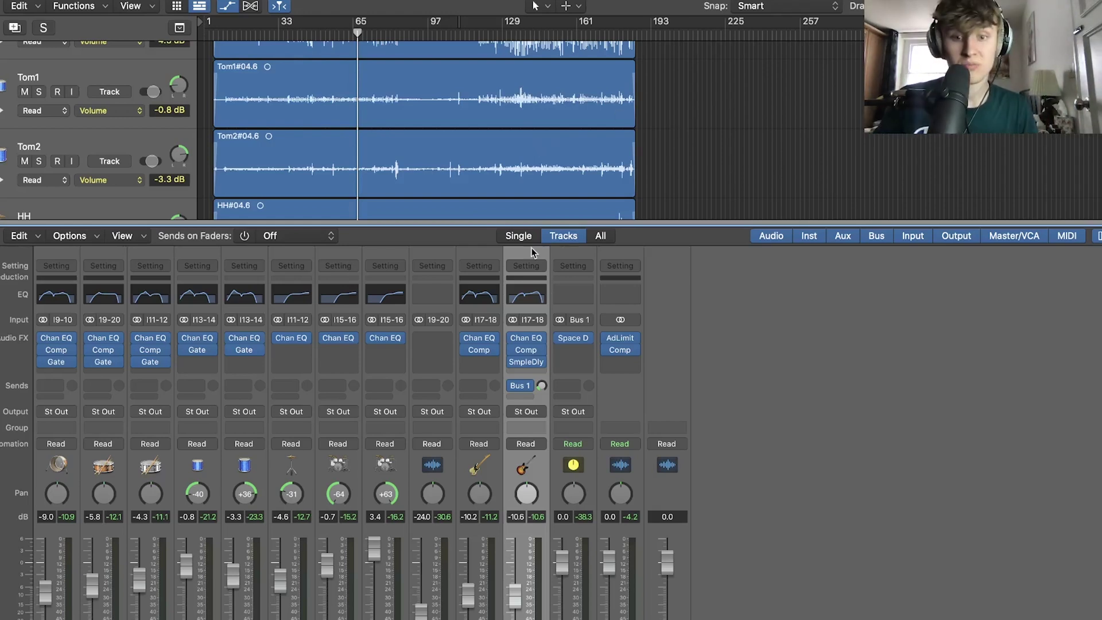
# Insert a Channel EQ after the Compressor on the Stereo Out channel.
pyautogui.click(630, 363)
pyautogui.moveTo(666, 510)
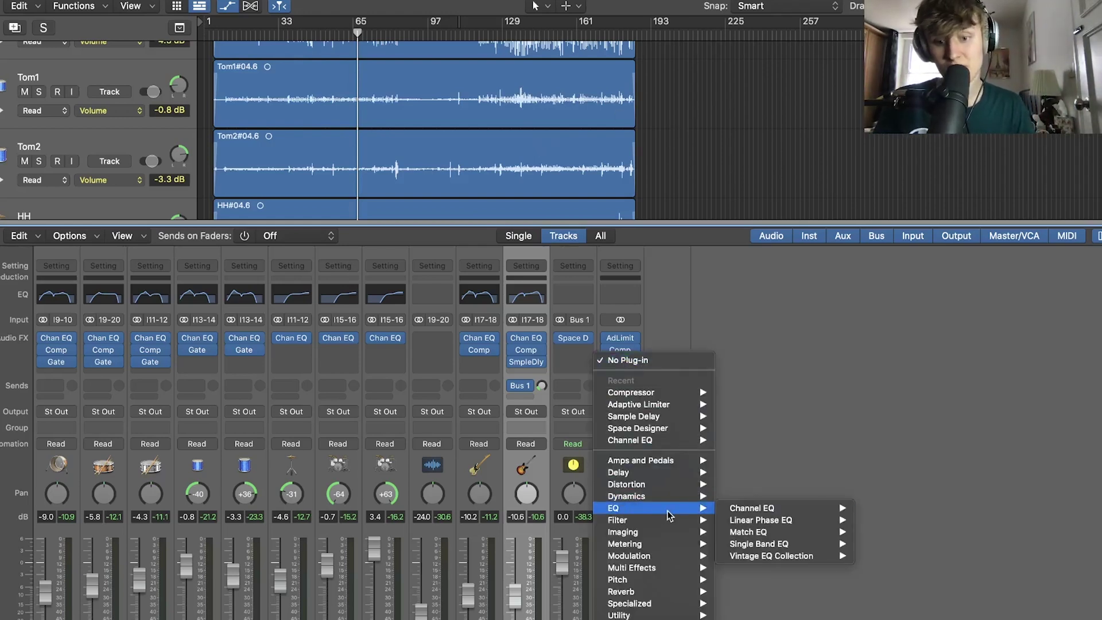
pyautogui.moveTo(809, 512)
pyautogui.click(882, 508)
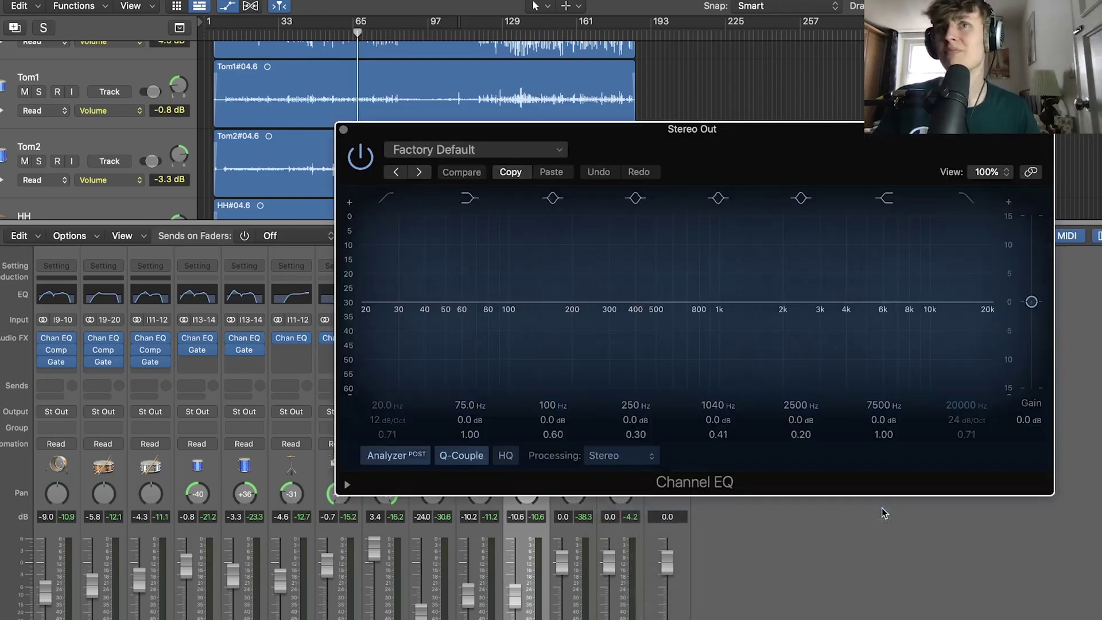
# Enable the EQ's low-cut filter during playback and set its cutoff to 28.6 Hz.
pyautogui.press('space')
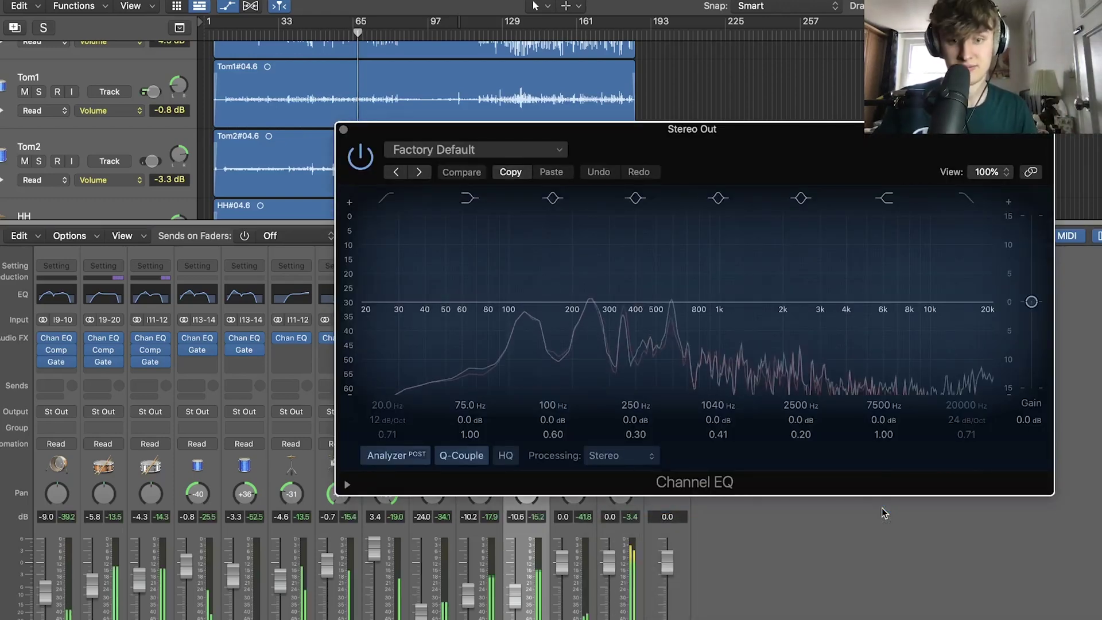
pyautogui.click(387, 201)
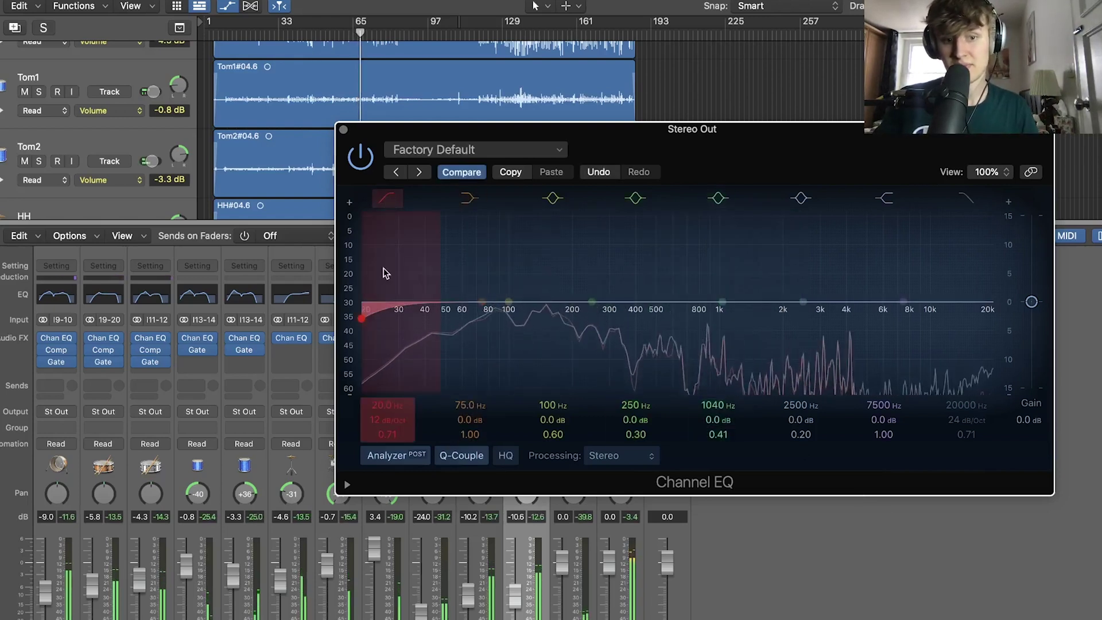
pyautogui.moveTo(359, 319); pyautogui.dragTo(390, 321)
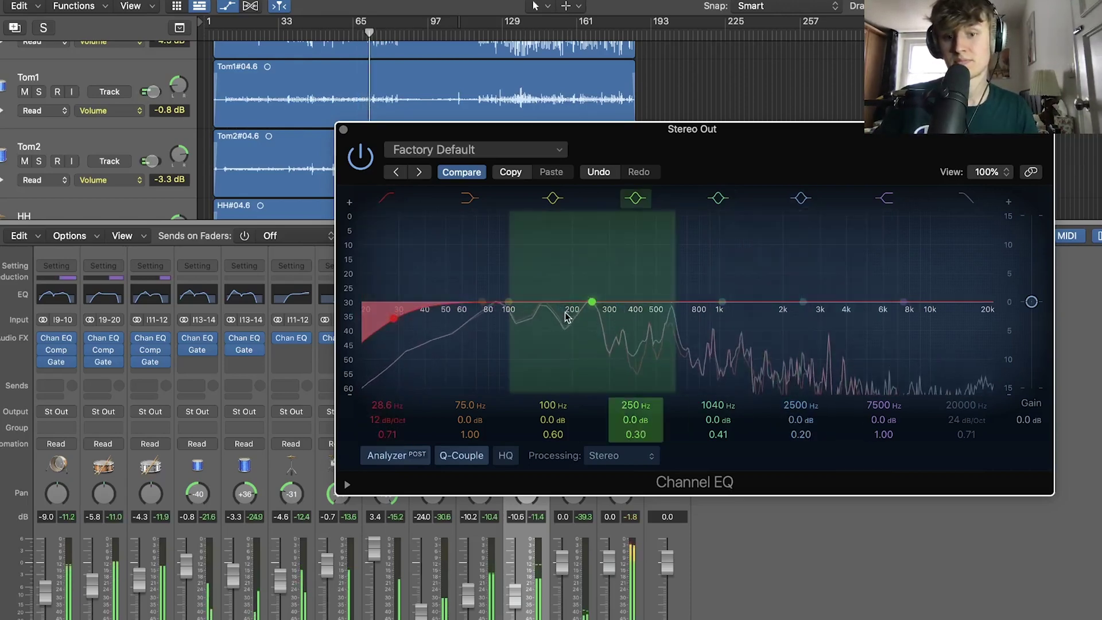
# Sweep the 250 Hz band with a narrower Q of 3.80 and settle on a -2.9 dB cut at 372 Hz.
pyautogui.moveTo(593, 305); pyautogui.dragTo(628, 264)
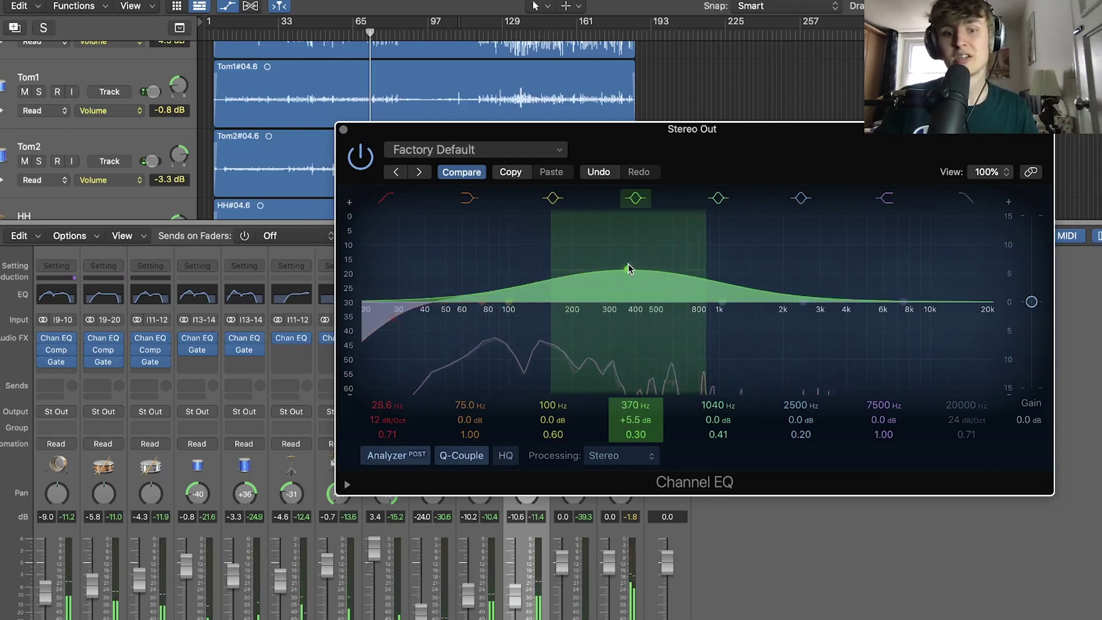
pyautogui.moveTo(642, 437); pyautogui.dragTo(641, 402)
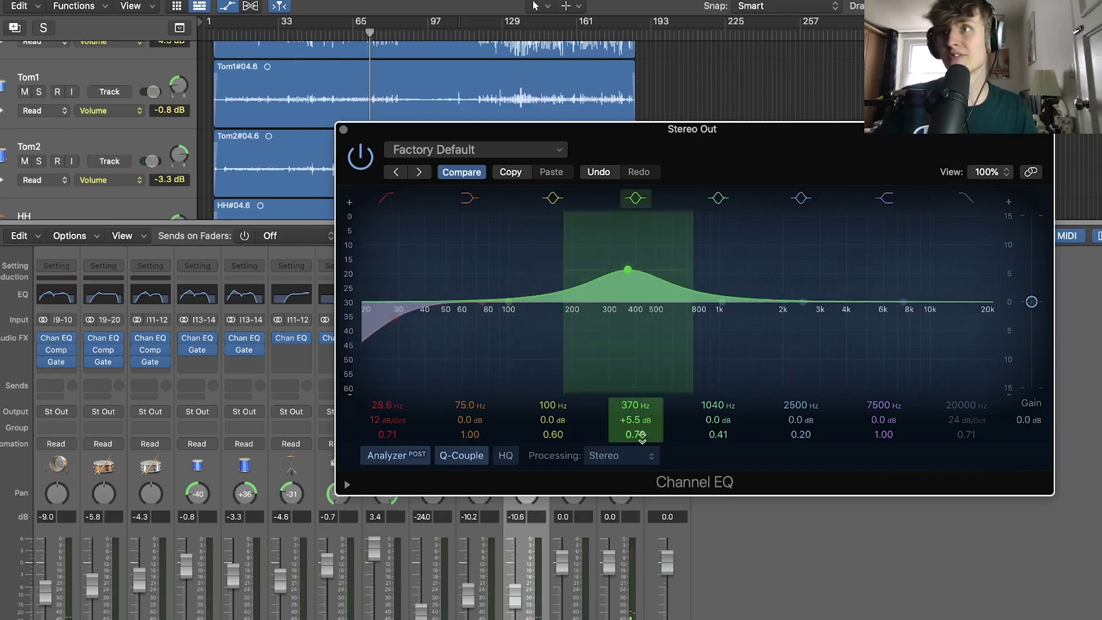
pyautogui.moveTo(625, 269); pyautogui.dragTo(642, 411)
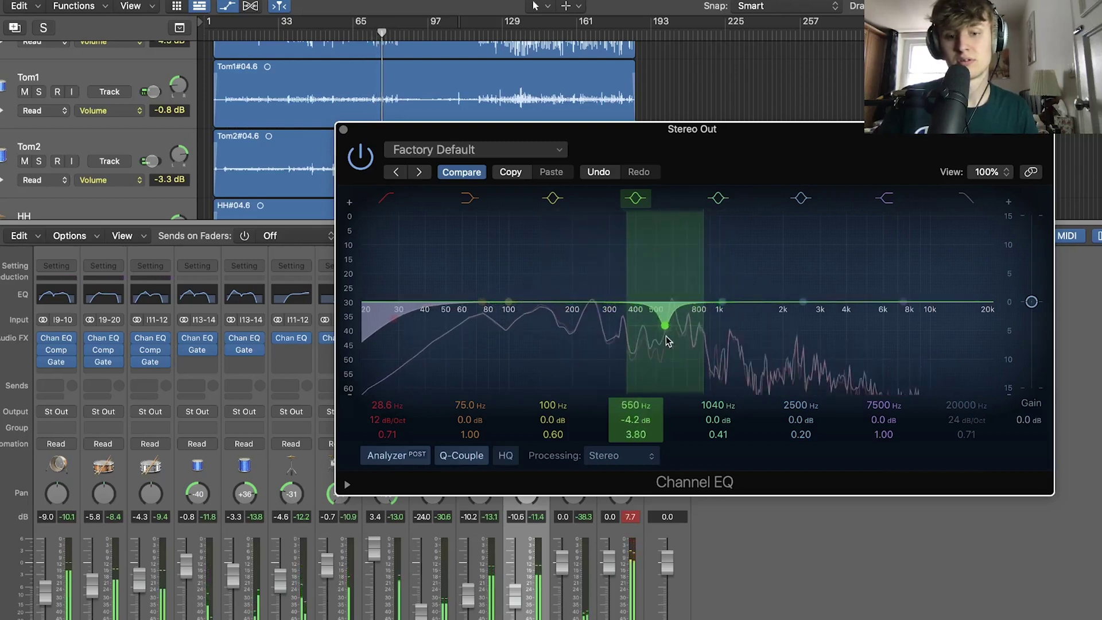
pyautogui.moveTo(665, 325); pyautogui.dragTo(632, 316)
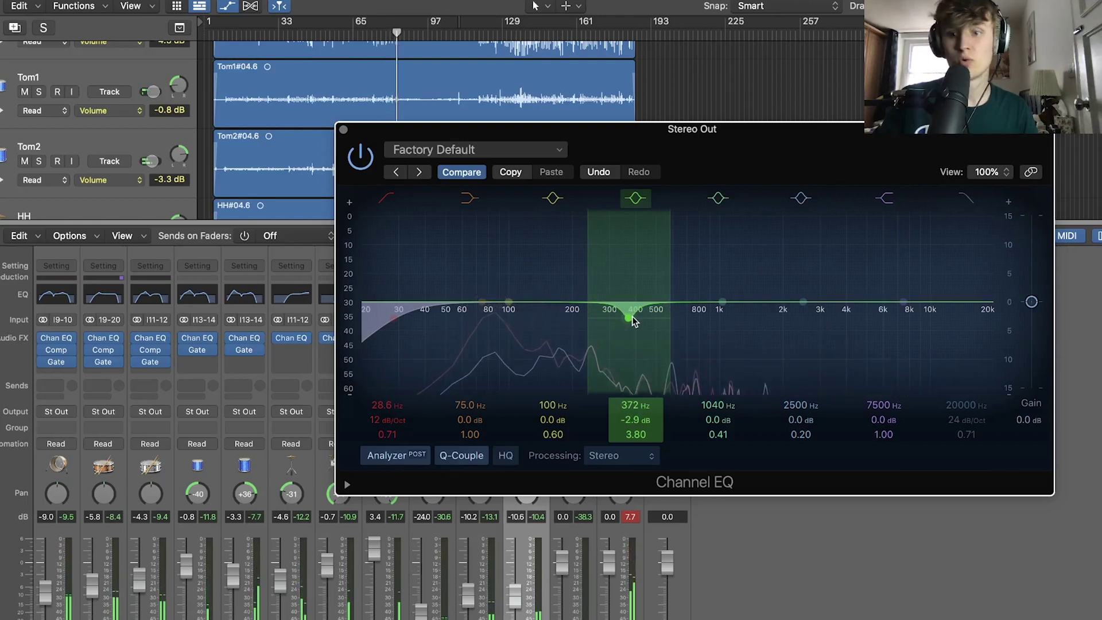
# Move the 2500 Hz band to a gentle boost around 14900 Hz with a Q of 2.60, and switch the high-cut filter.
pyautogui.moveTo(802, 302); pyautogui.dragTo(847, 284)
pyautogui.moveTo(804, 434); pyautogui.dragTo(805, 403)
pyautogui.press('space')
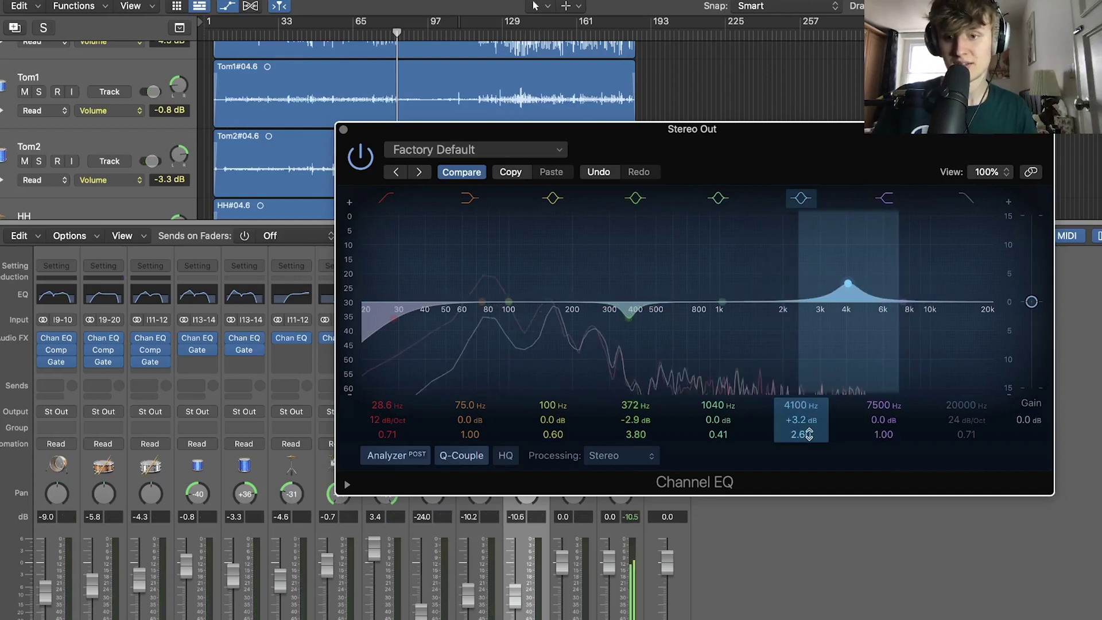
pyautogui.moveTo(849, 282); pyautogui.dragTo(967, 296)
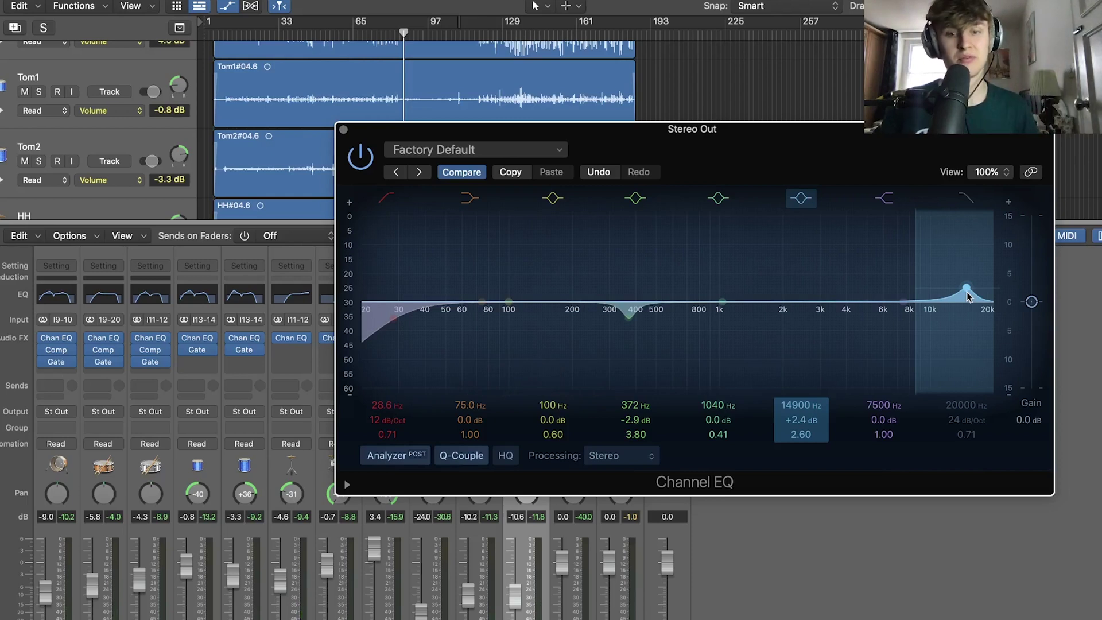
pyautogui.press('space')
pyautogui.moveTo(967, 296); pyautogui.dragTo(963, 300)
pyautogui.click(969, 199)
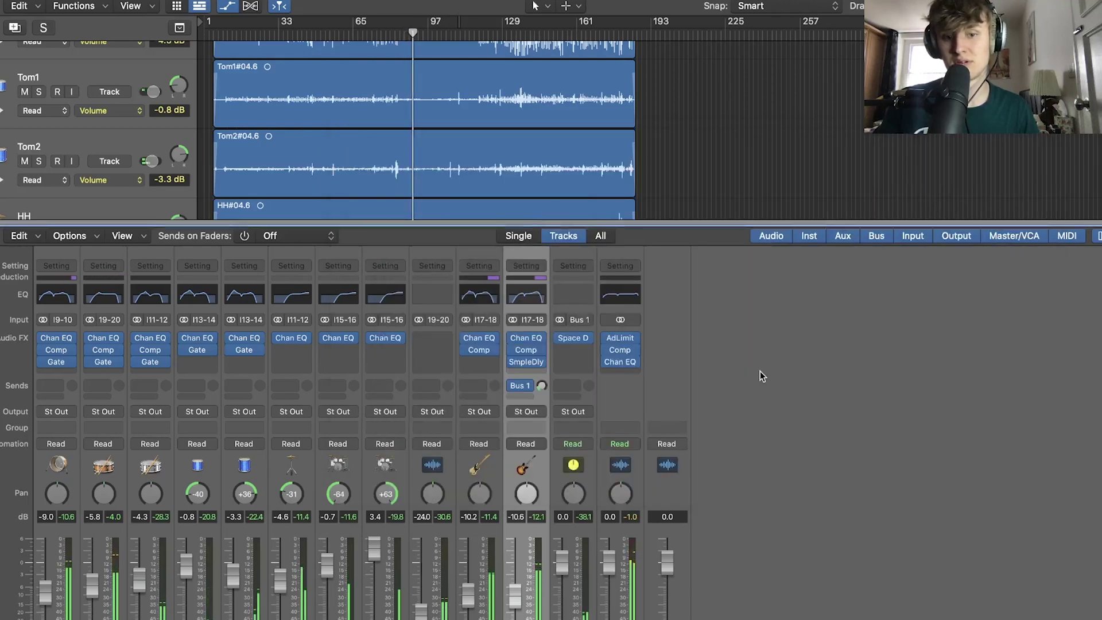
# Add a second Adaptive Limiter after the Channel EQ with 7.0 dB gain, 0.0 dB out ceiling and True Peak Detection on, and play the mix.
pyautogui.click(631, 373)
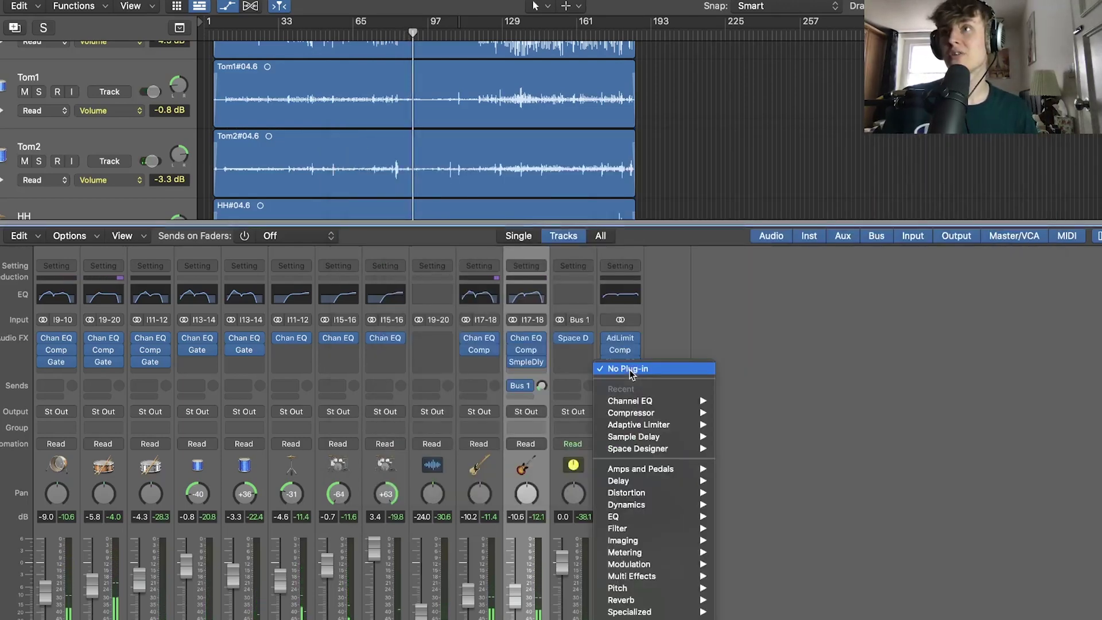
pyautogui.moveTo(676, 506)
pyautogui.moveTo(771, 519)
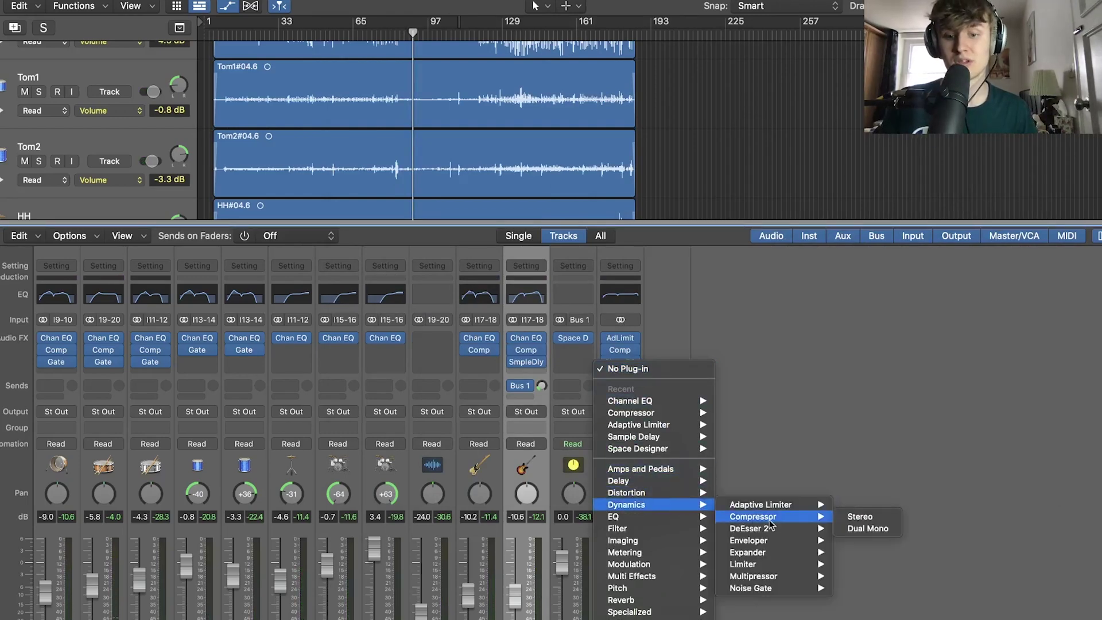
pyautogui.moveTo(803, 505)
pyautogui.click(848, 505)
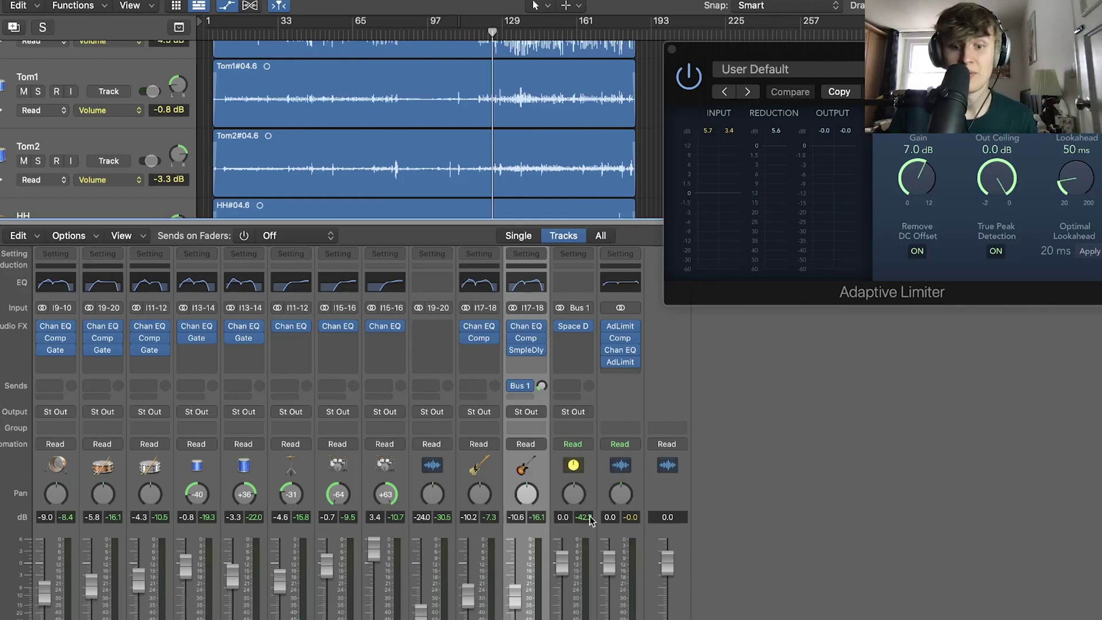
pyautogui.press('space')
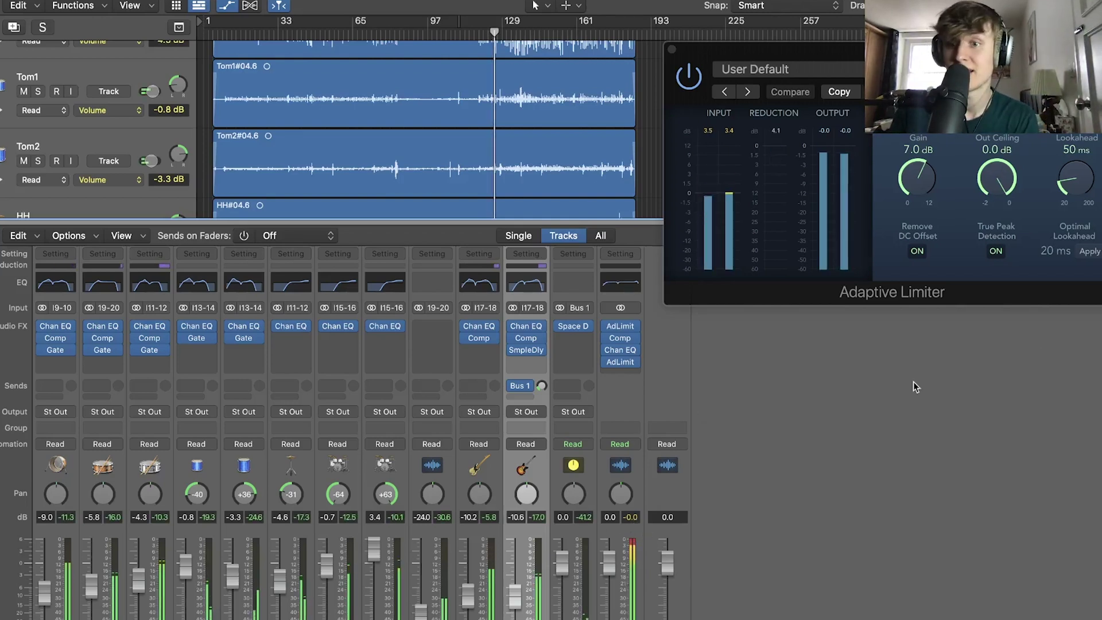
# Try a 9.0 dB gain on the final Adaptive Limiter, reset its output peak reading and back the gain off.
pyautogui.moveTo(916, 179); pyautogui.dragTo(911, 159)
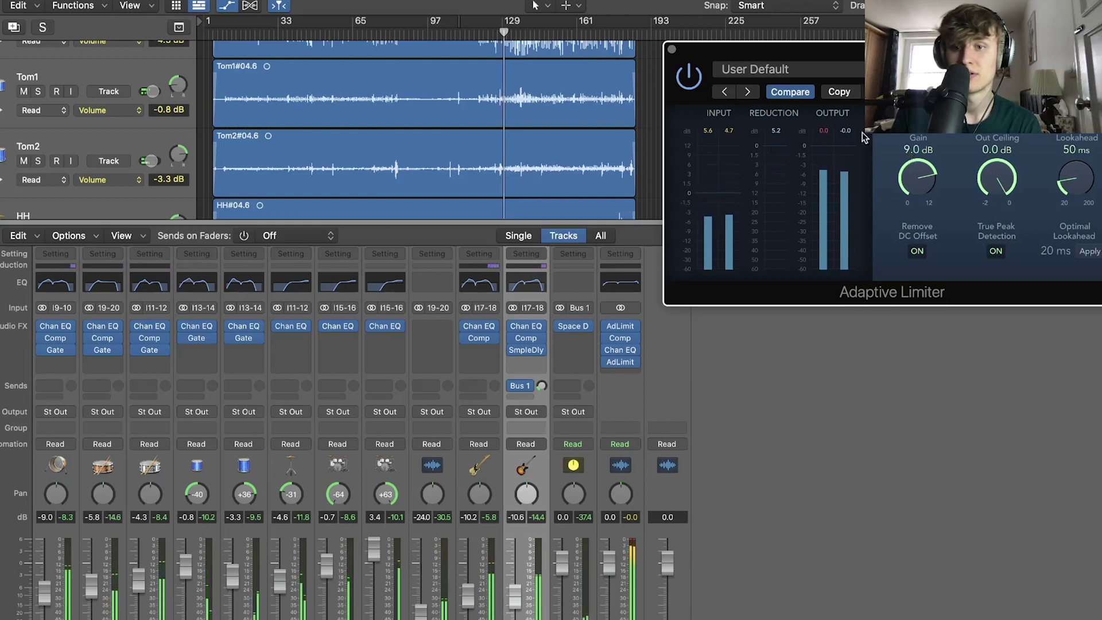
pyautogui.click(824, 132)
pyautogui.moveTo(913, 179); pyautogui.dragTo(907, 199)
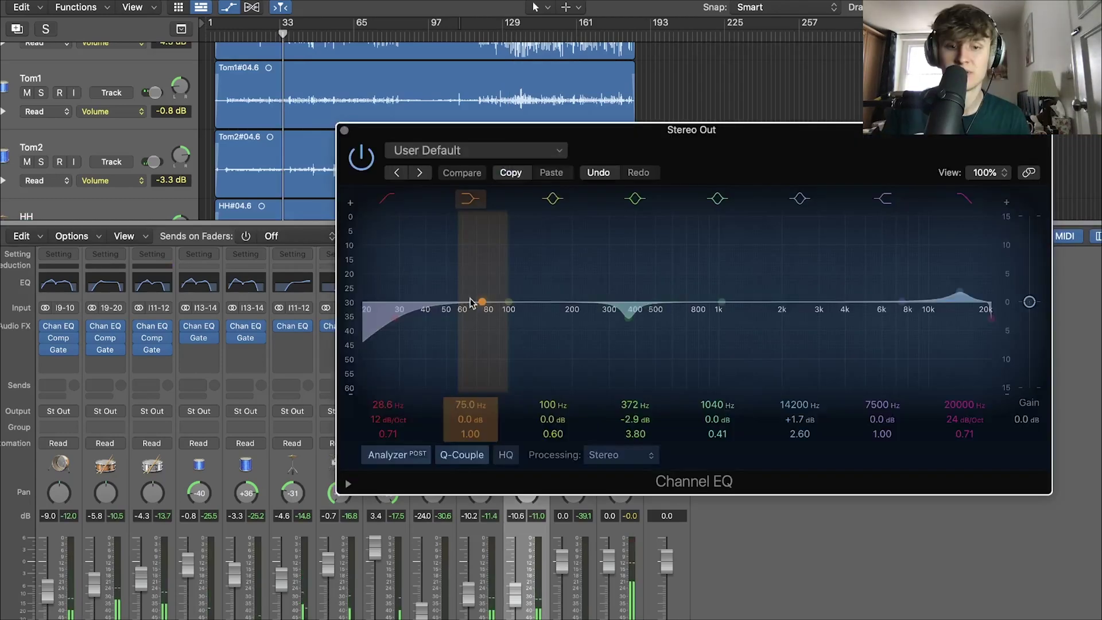
# Boost the Stereo Out EQ's 100 Hz band by 1.9 dB at 102 Hz with a Q of 1.60, and close the EQ and mixer.
pyautogui.moveTo(498, 300); pyautogui.dragTo(512, 290)
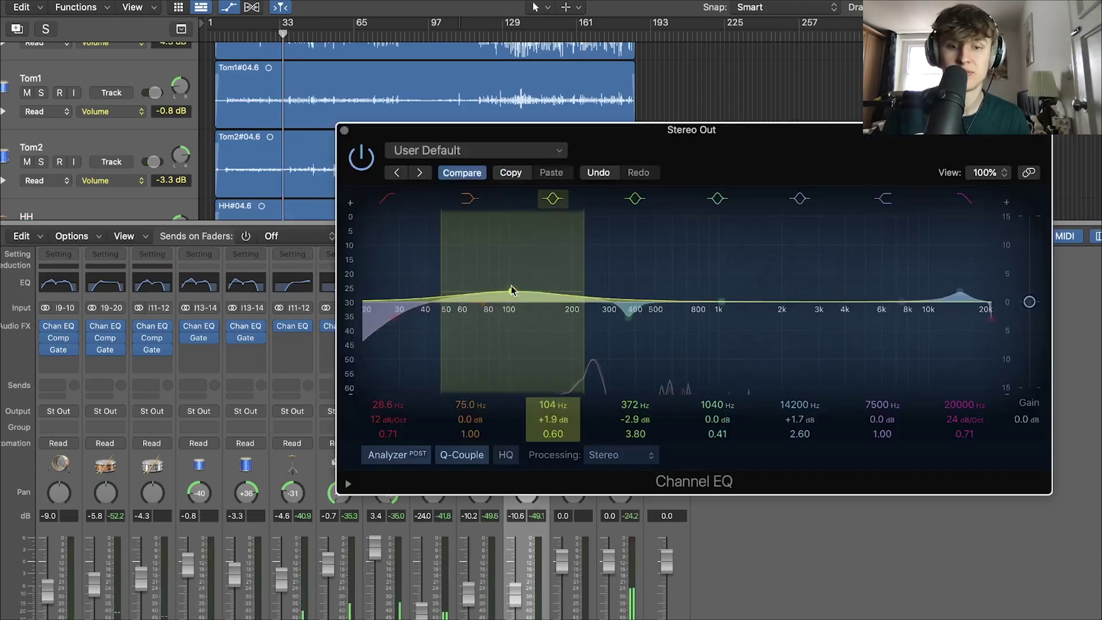
pyautogui.moveTo(555, 437); pyautogui.dragTo(555, 425)
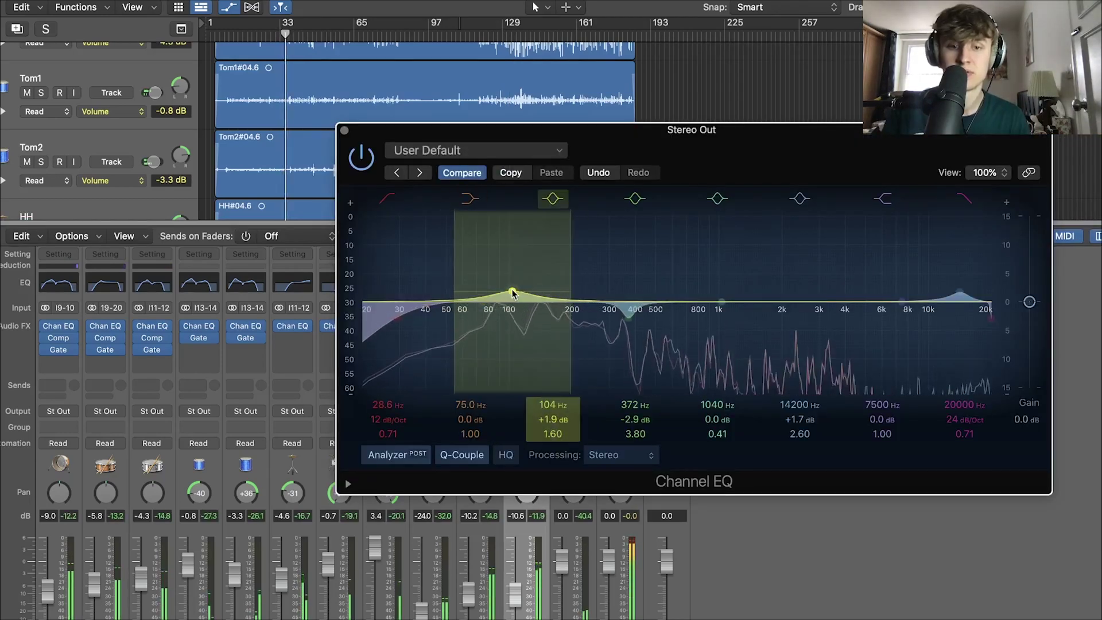
pyautogui.moveTo(513, 293); pyautogui.dragTo(511, 293)
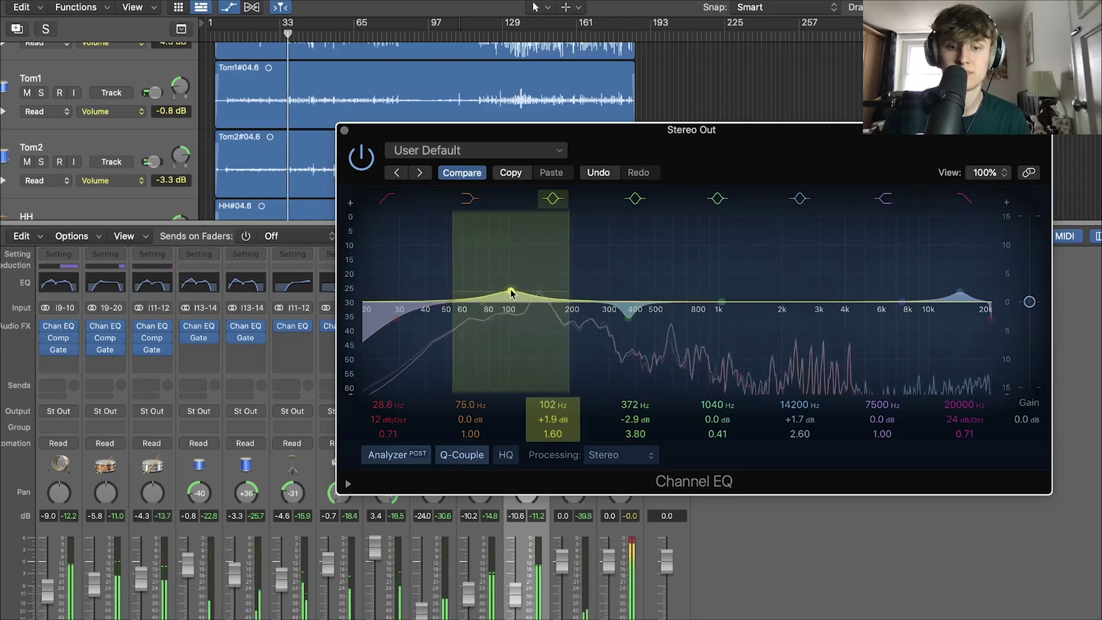
pyautogui.click(344, 130)
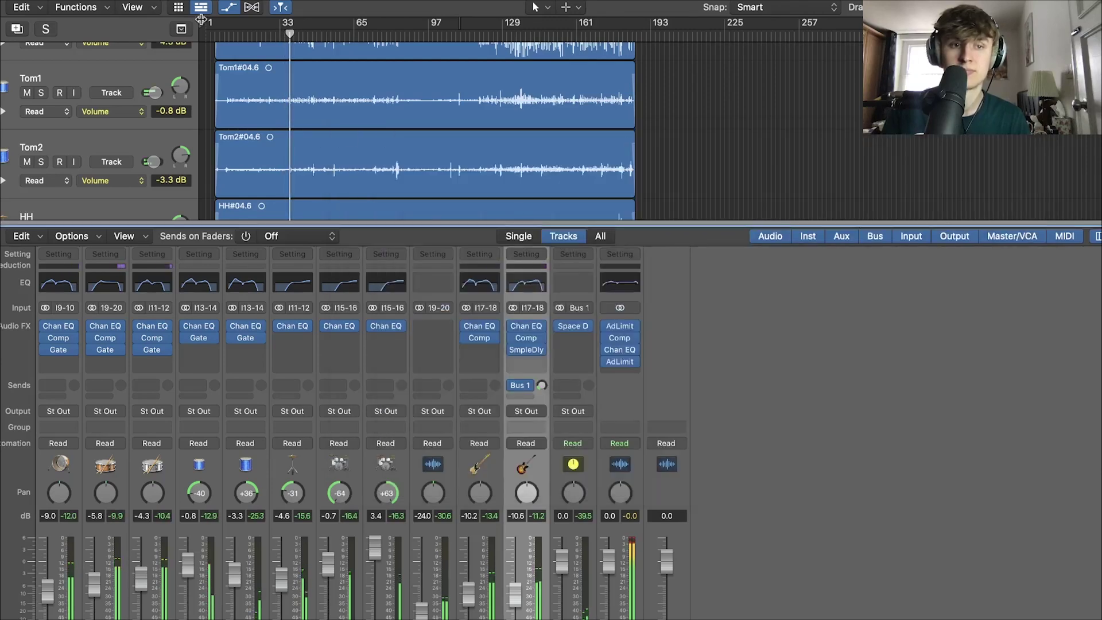
pyautogui.press('x')
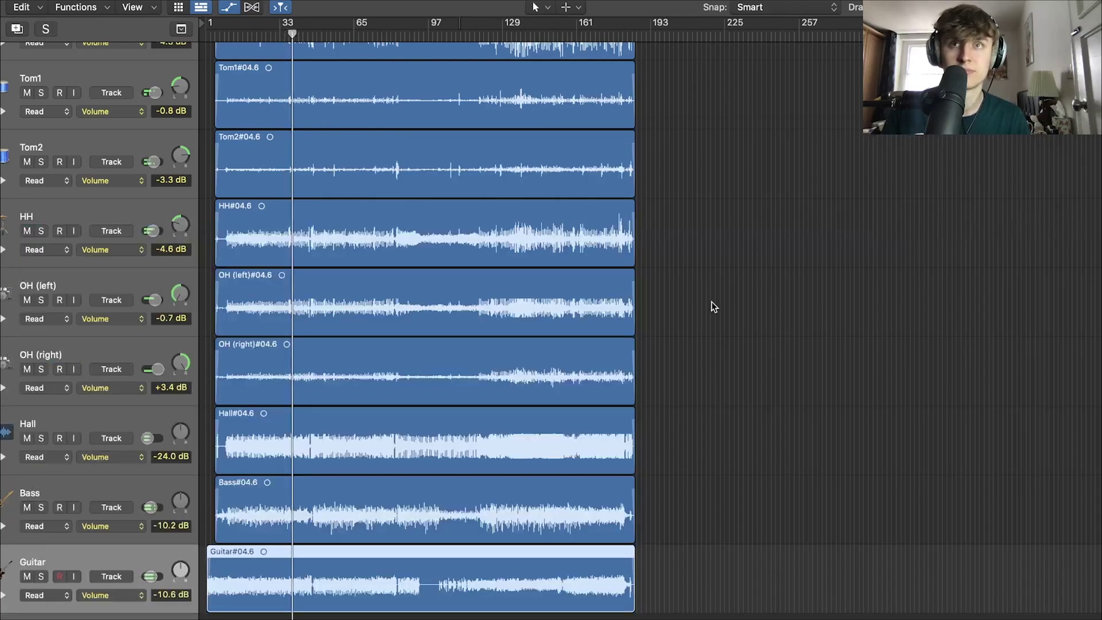